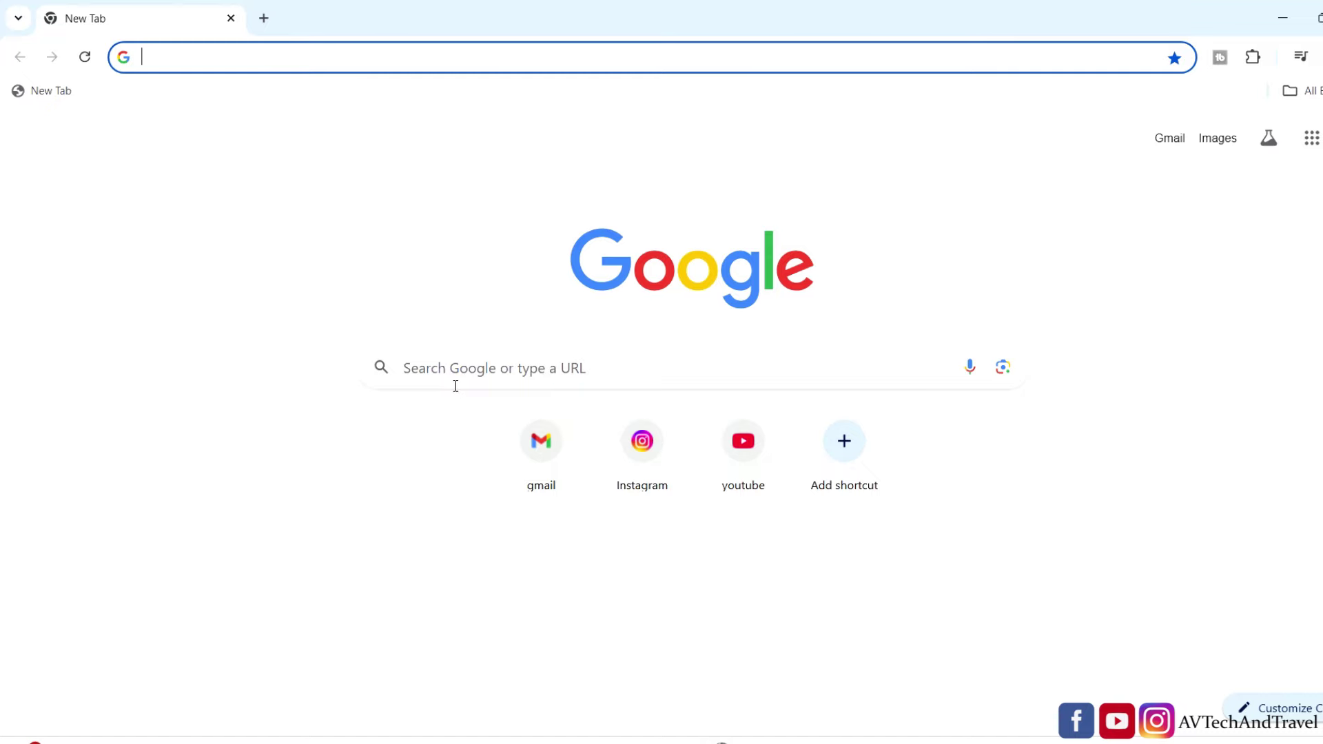
# - Search Google for 'chat gpt' and launch ChatGPT from the Introducing ChatGPT result
pyautogui.click(455, 385)
pyautogui.write('ch')
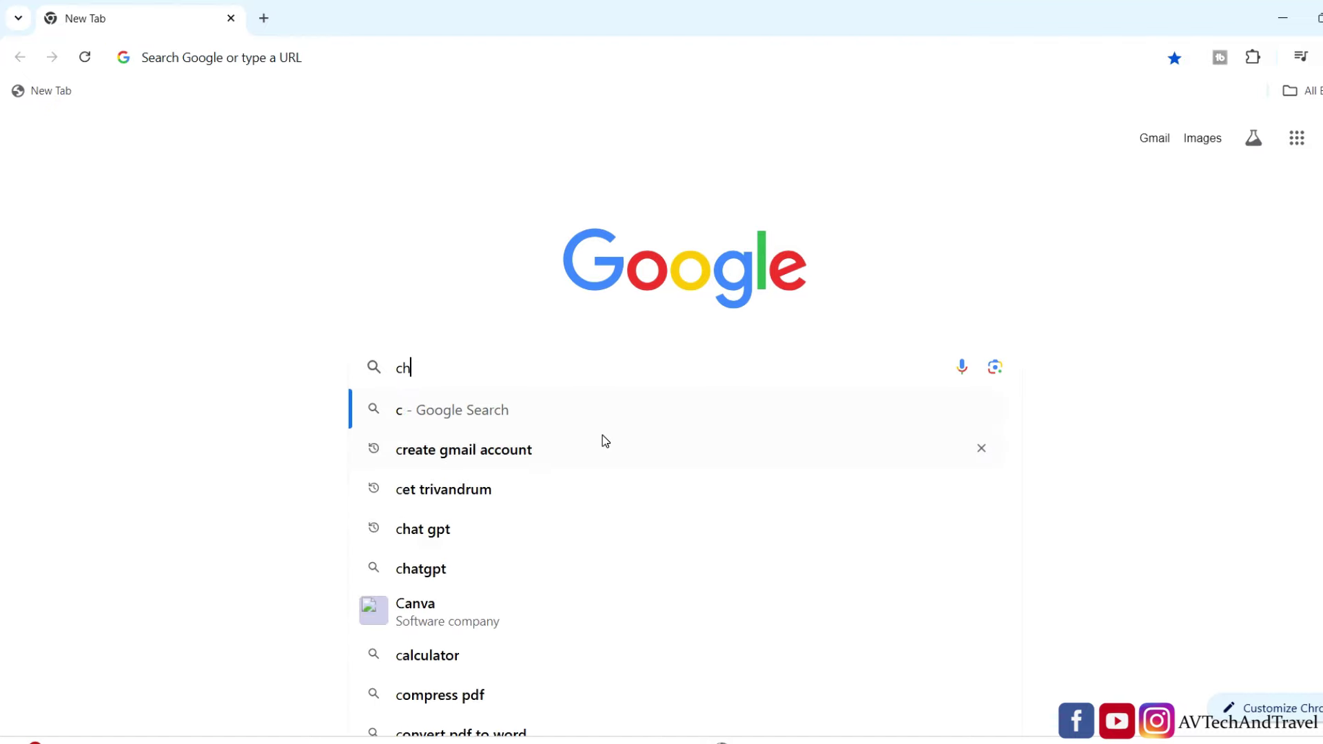
pyautogui.press('Down')
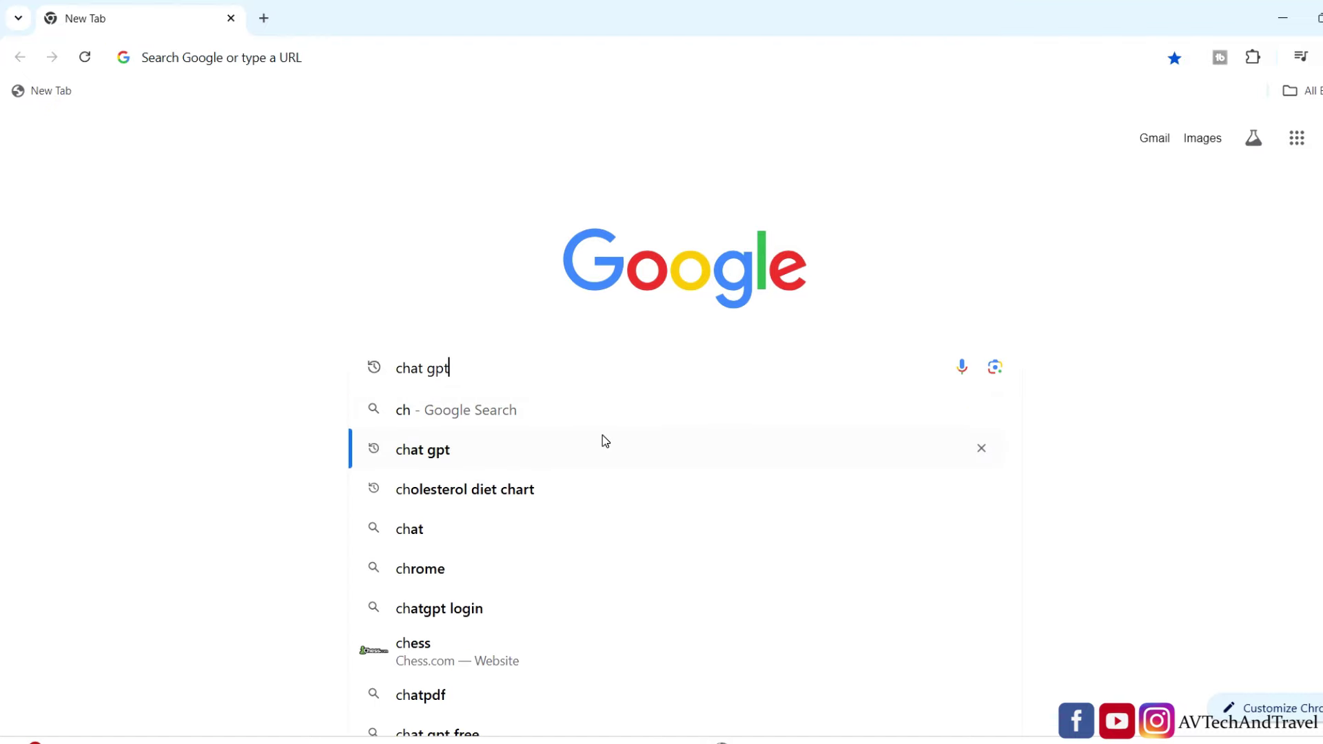
pyautogui.press('Return')
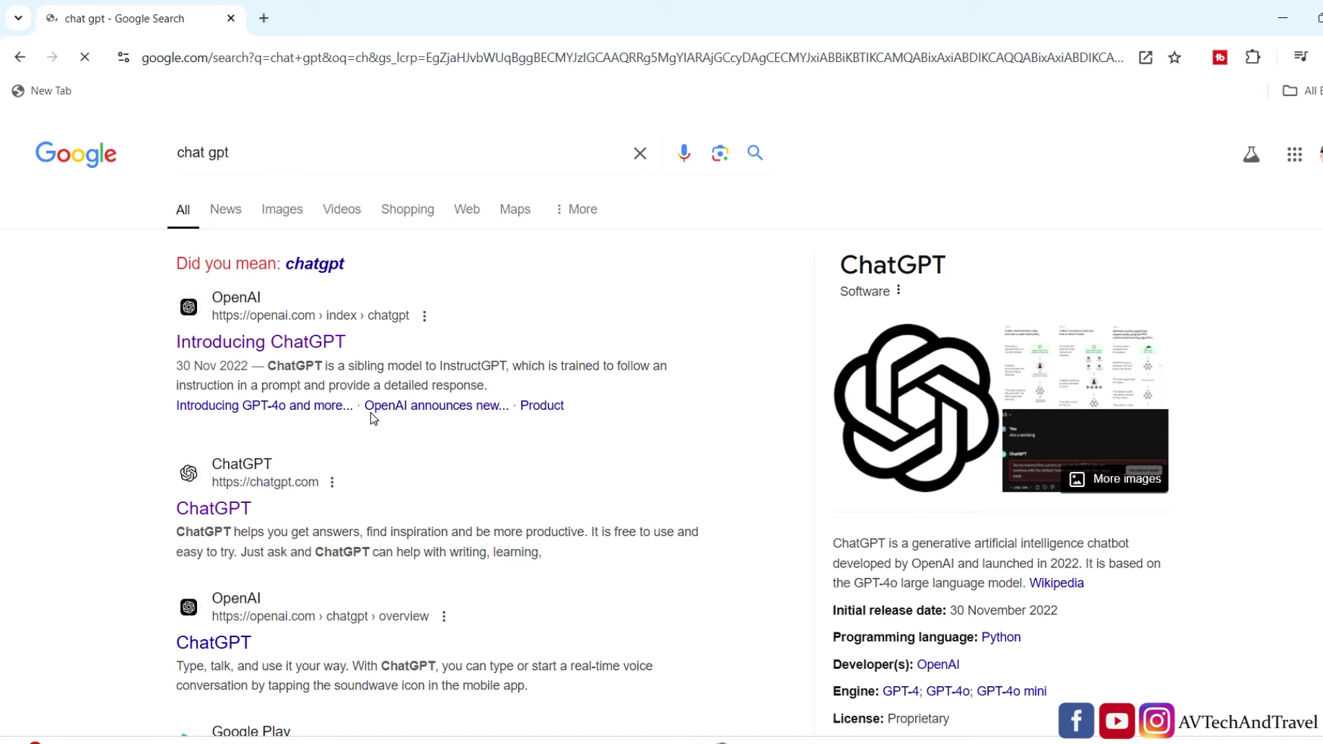
pyautogui.click(317, 339)
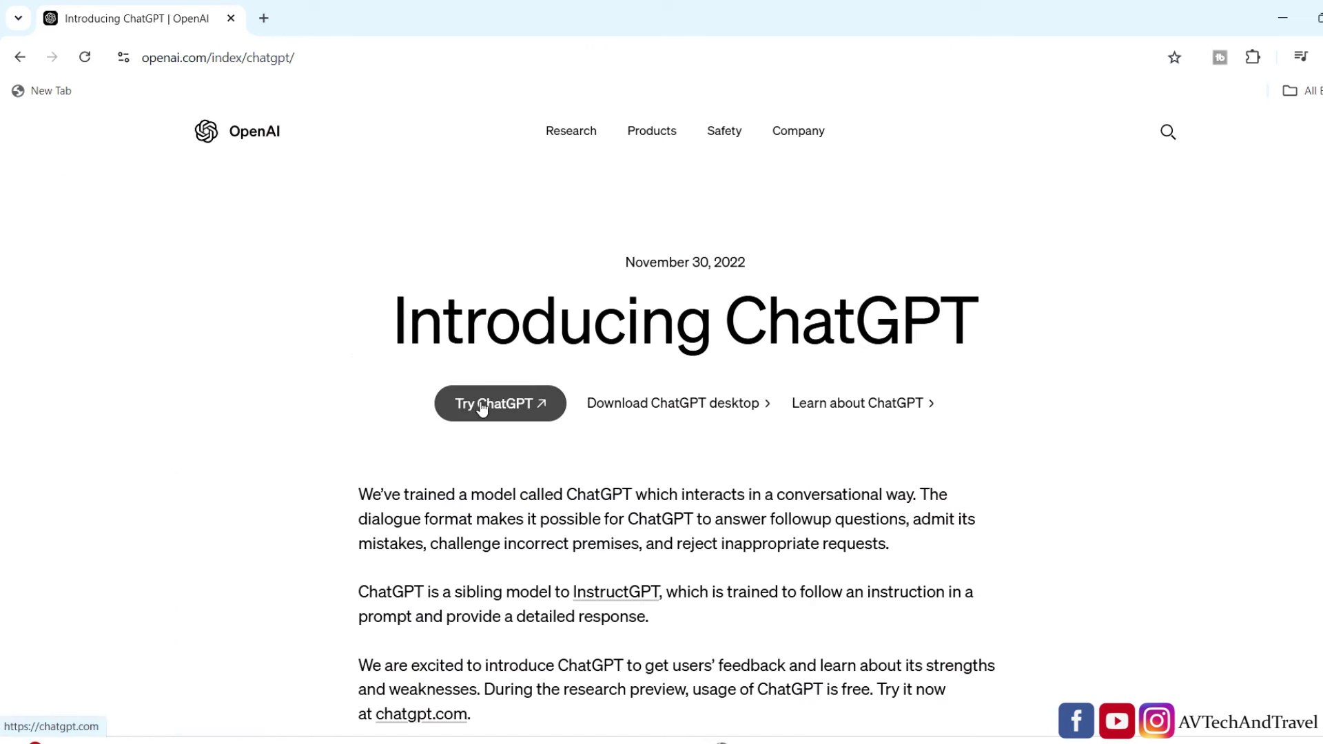
pyautogui.click(482, 405)
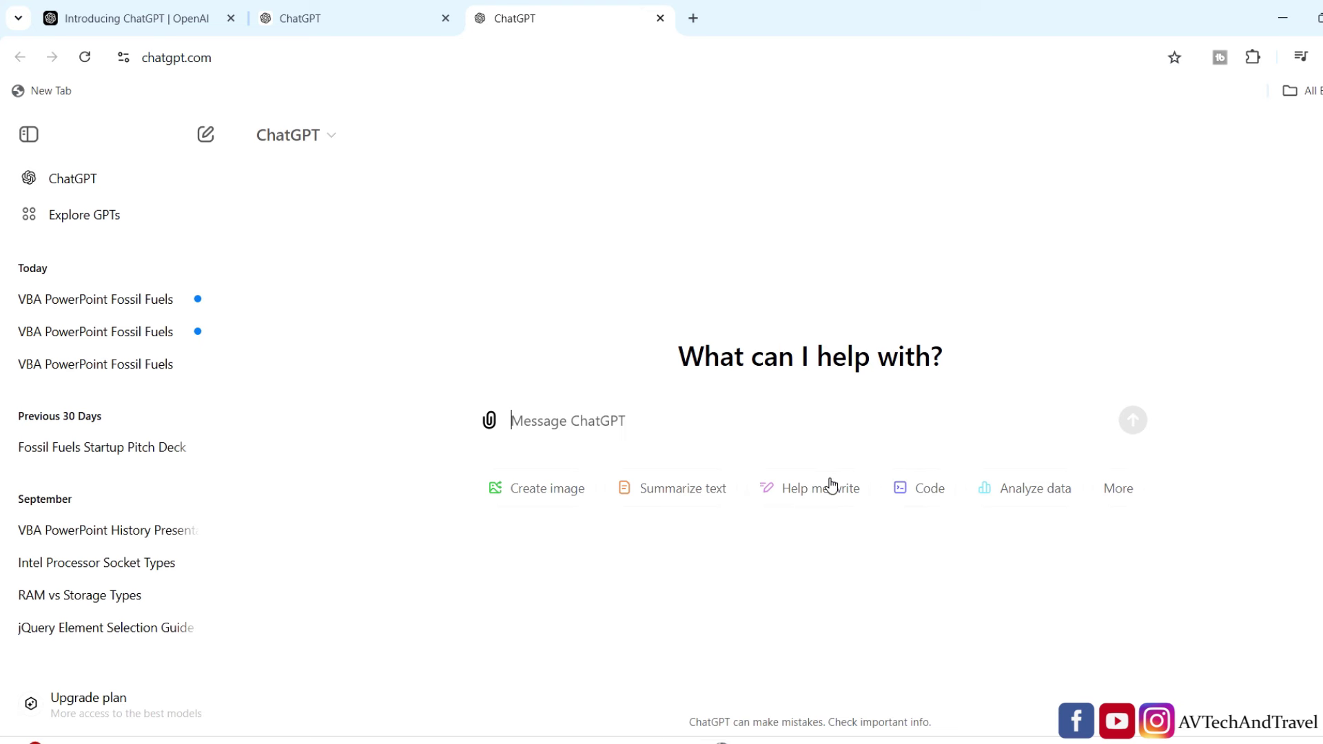
# - Close the duplicate tab and ask ChatGPT for PowerPoint VBA code making 8+ fossil-fuel slides
pyautogui.click(445, 20)
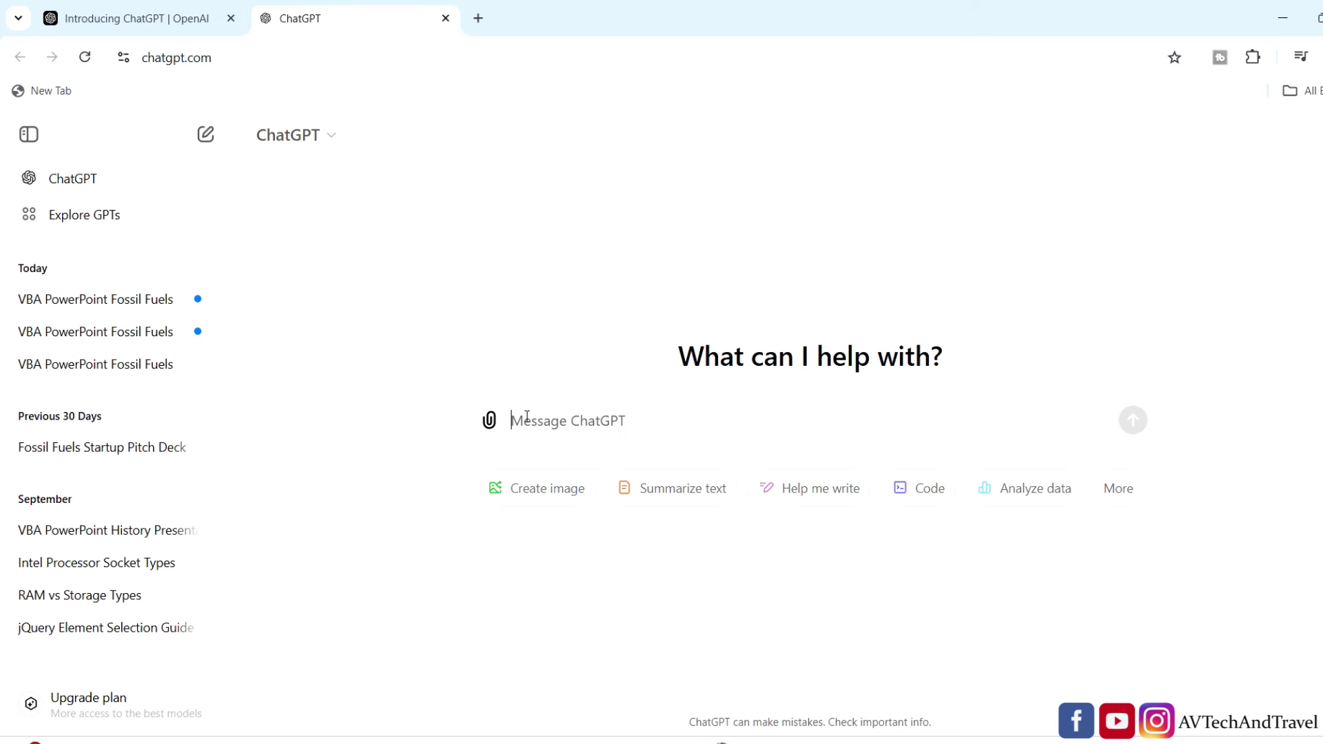
pyautogui.write('VBA code in powerpoint to generate powerpoint slides on fossil fuels.The slides should contain atleast 8slides')
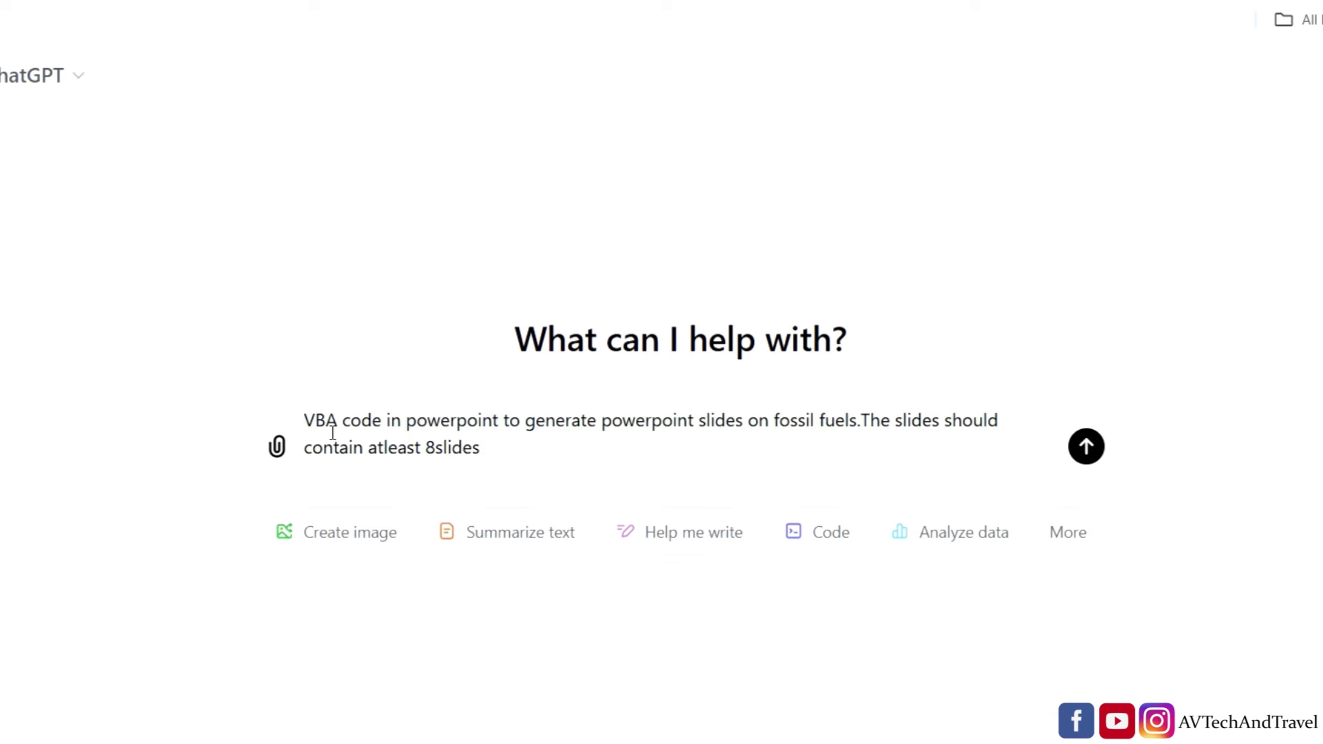
pyautogui.press('Return')
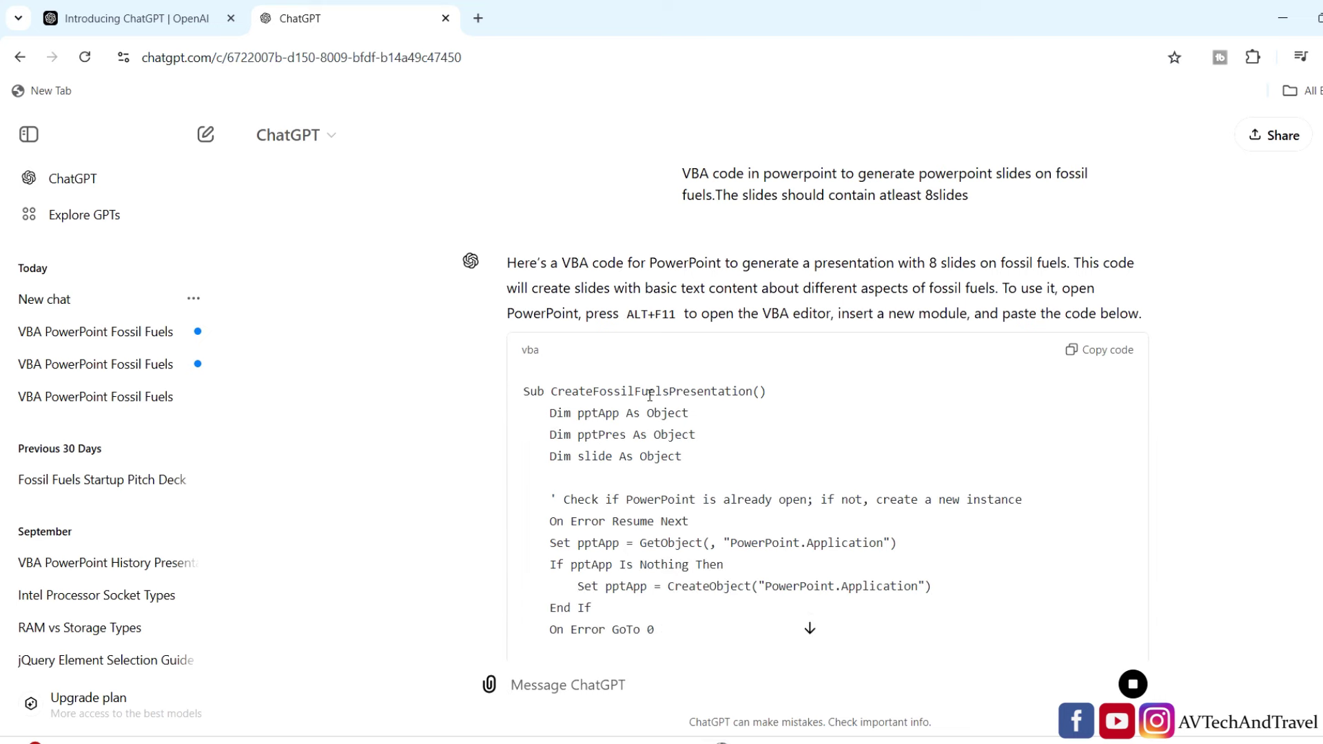
# - Scroll through the finished CreateFossilFuelsPresentation macro reply, then switch to PowerPoint
pyautogui.scroll(-3, 650, 395)
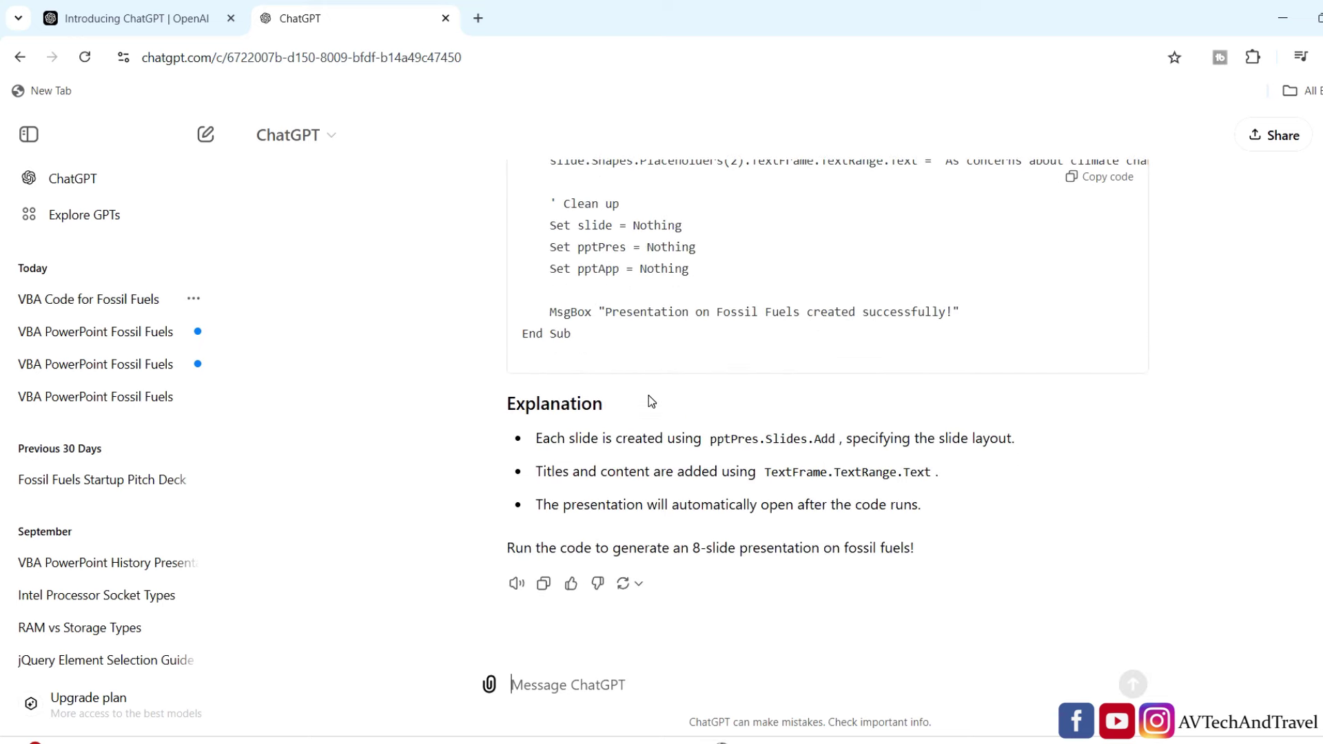
pyautogui.scroll(3, 631, 480)
pyautogui.scroll(10, 632, 480)
pyautogui.scroll(8, 758, 365)
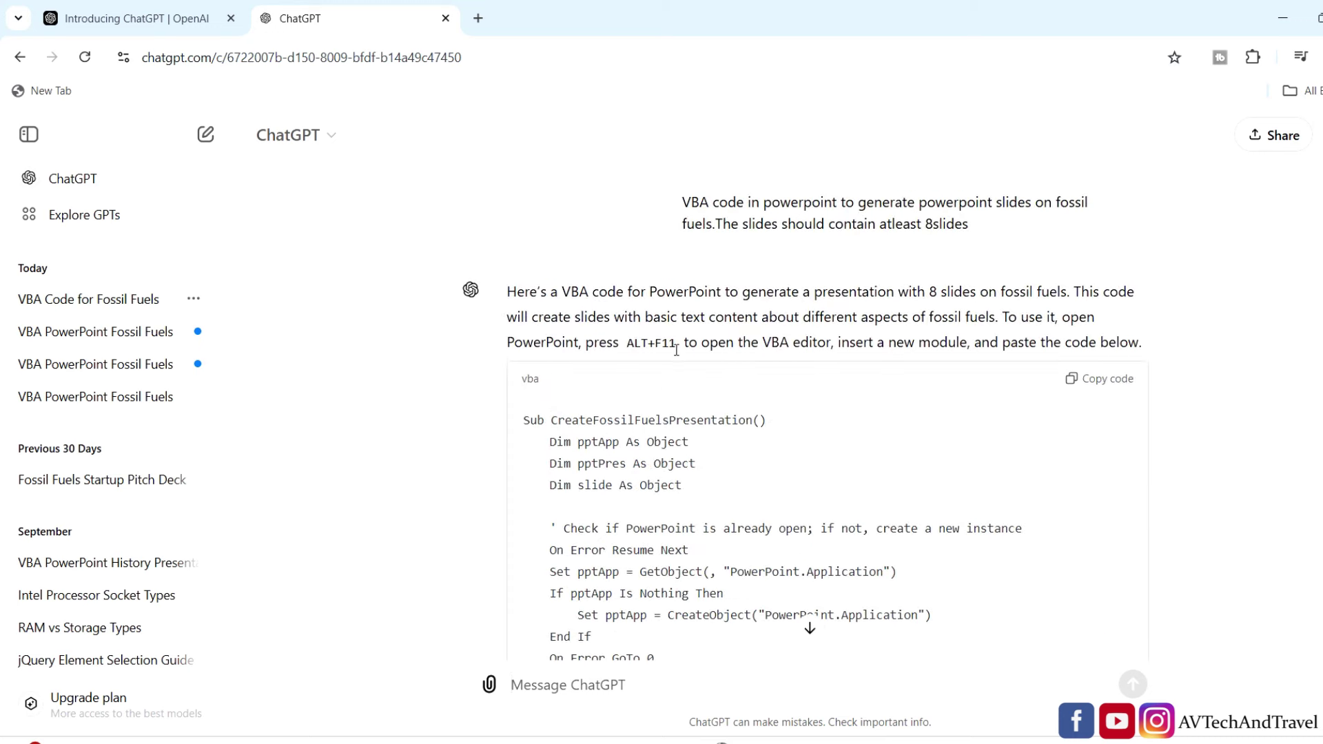
pyautogui.hotkey('alt', 'Tab')
# - Create a blank presentation, enable the Developer tab through Customize the Ribbon, and open it
pyautogui.click(253, 198)
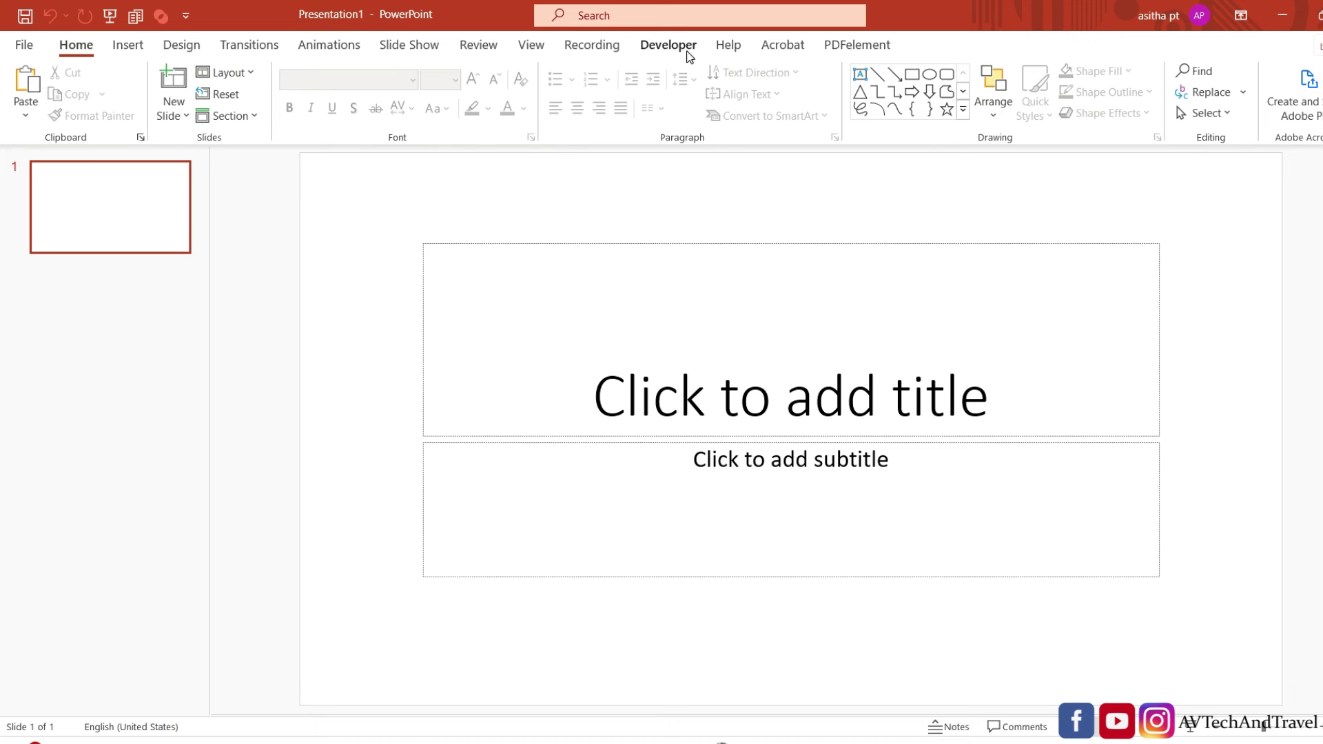
pyautogui.rightClick(817, 60)
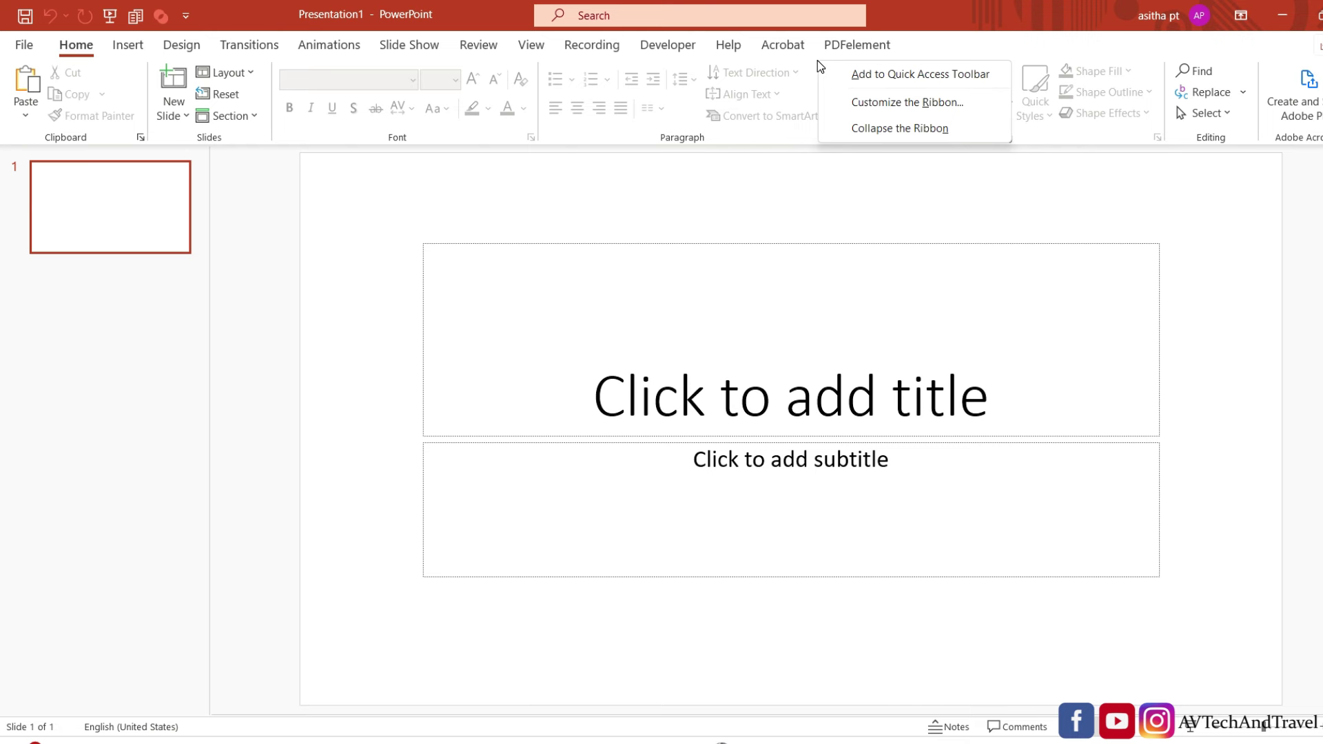
pyautogui.click(884, 107)
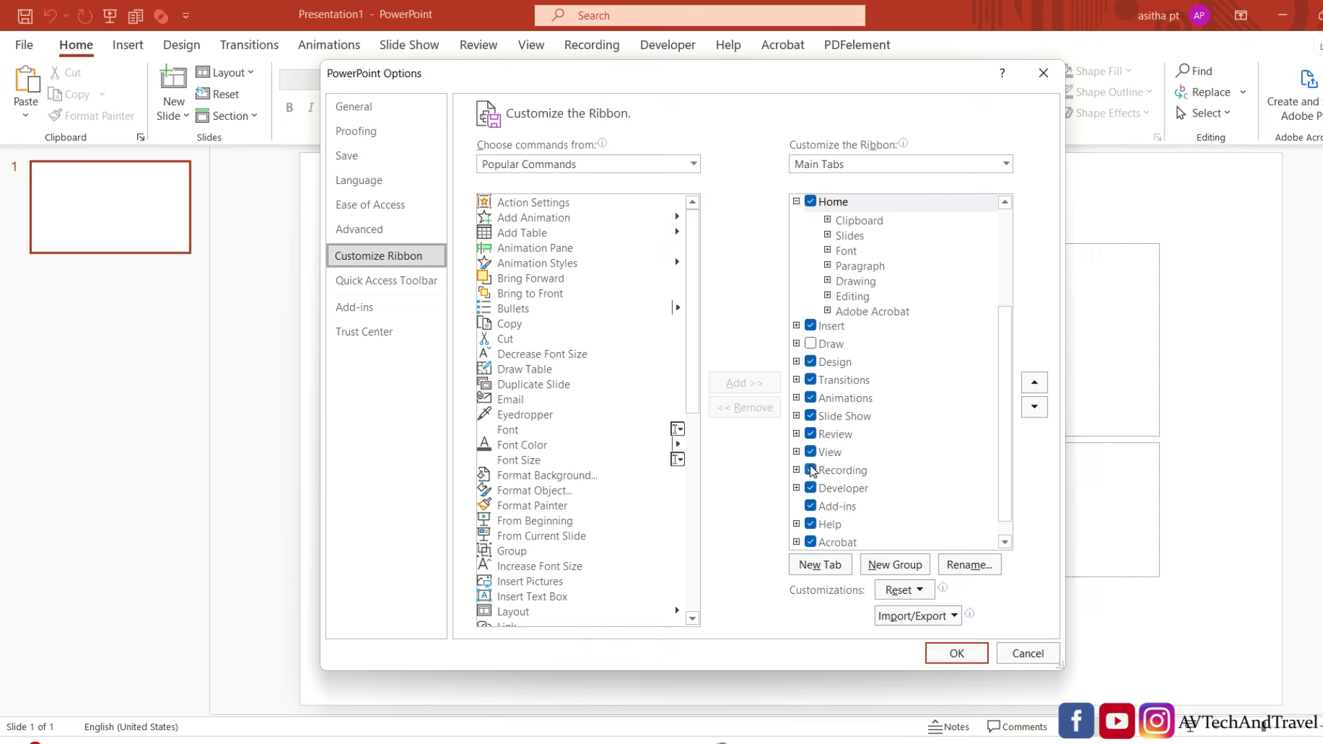
pyautogui.click(810, 487)
pyautogui.click(811, 487)
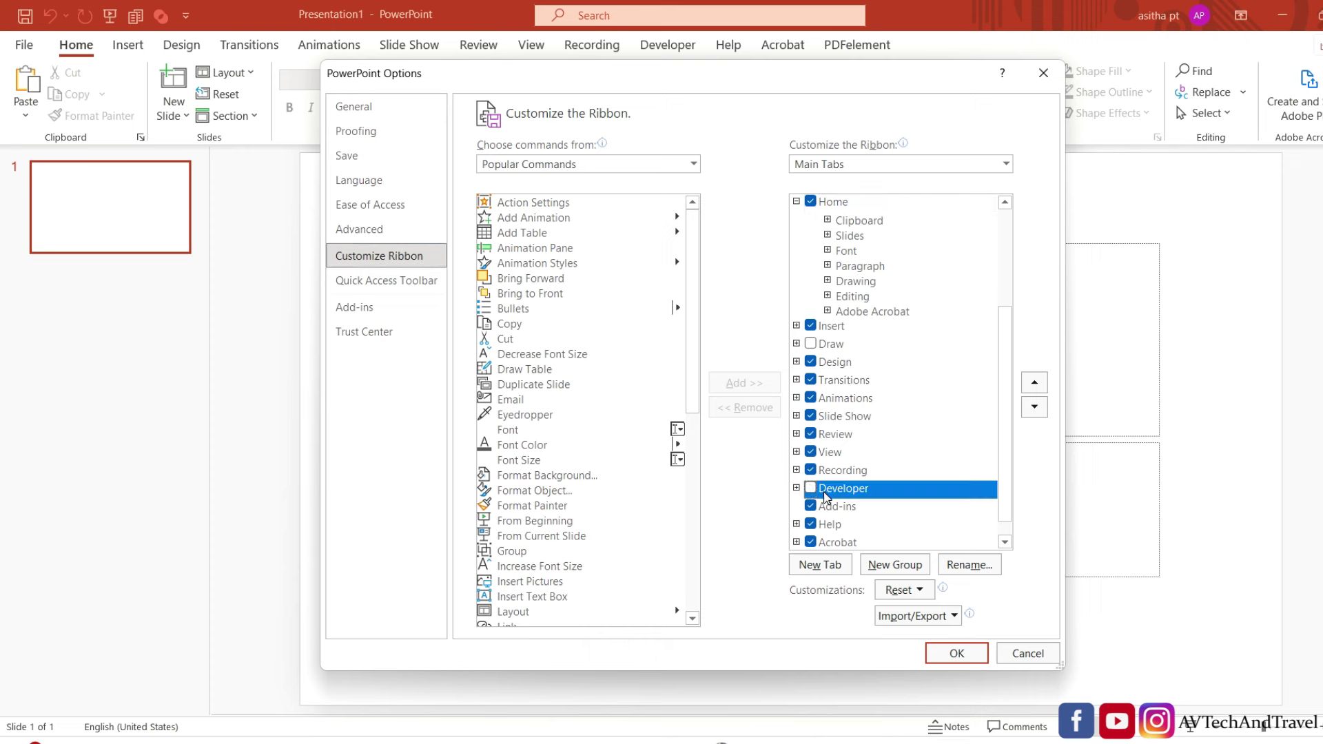
pyautogui.click(811, 488)
pyautogui.click(955, 653)
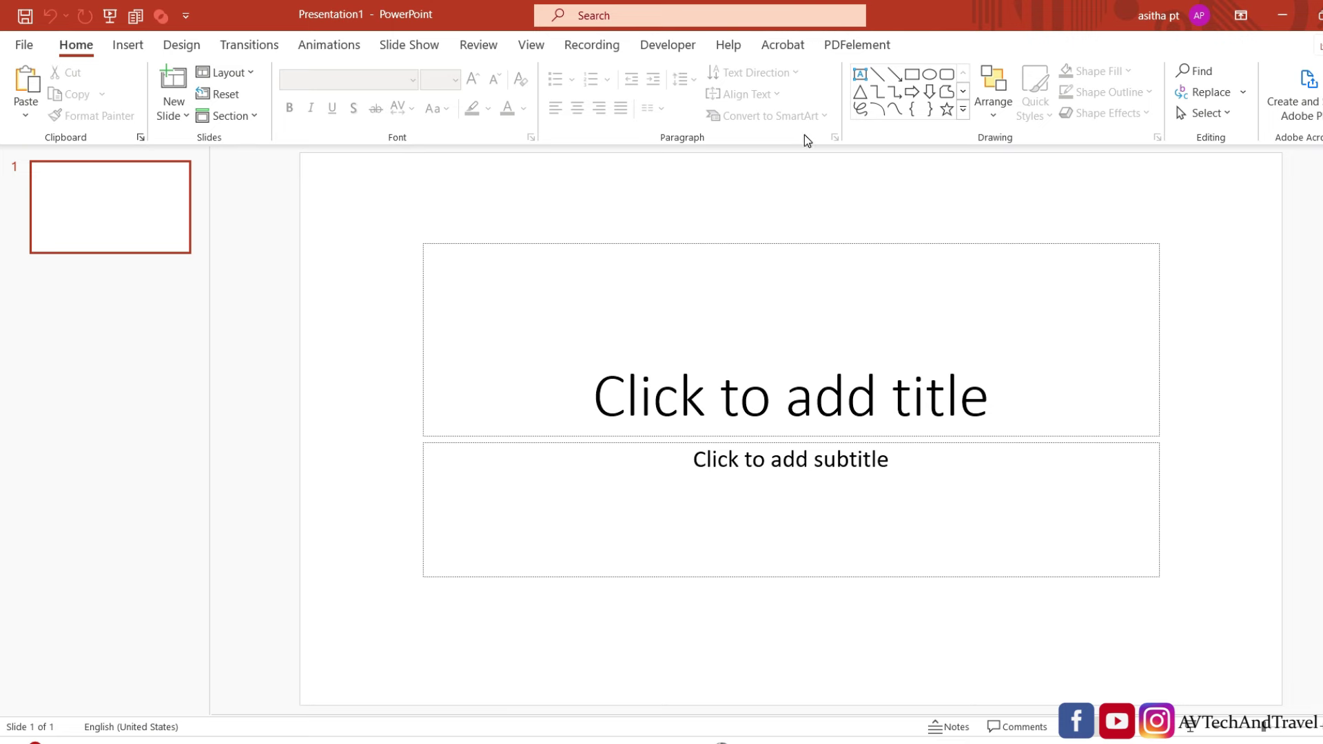
pyautogui.click(669, 47)
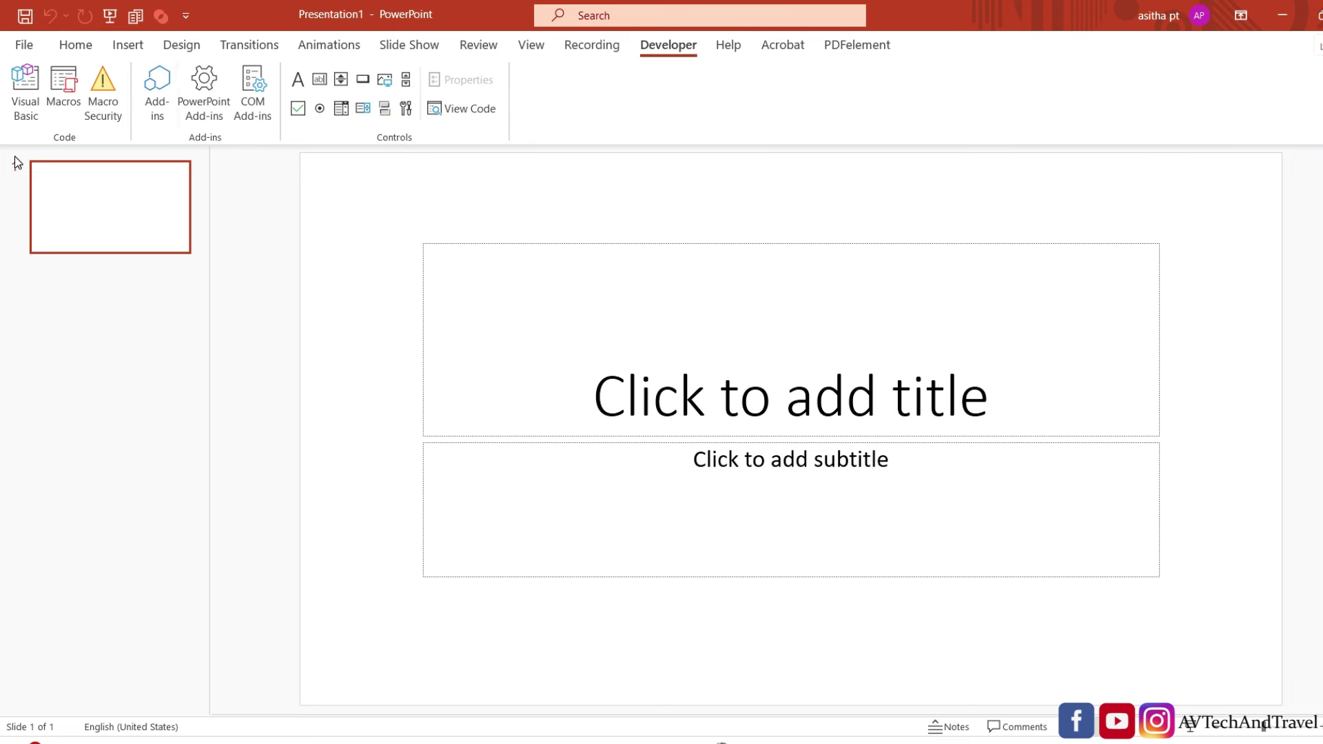
# - Open the Visual Basic editor and insert a new empty Module1
pyautogui.click(40, 97)
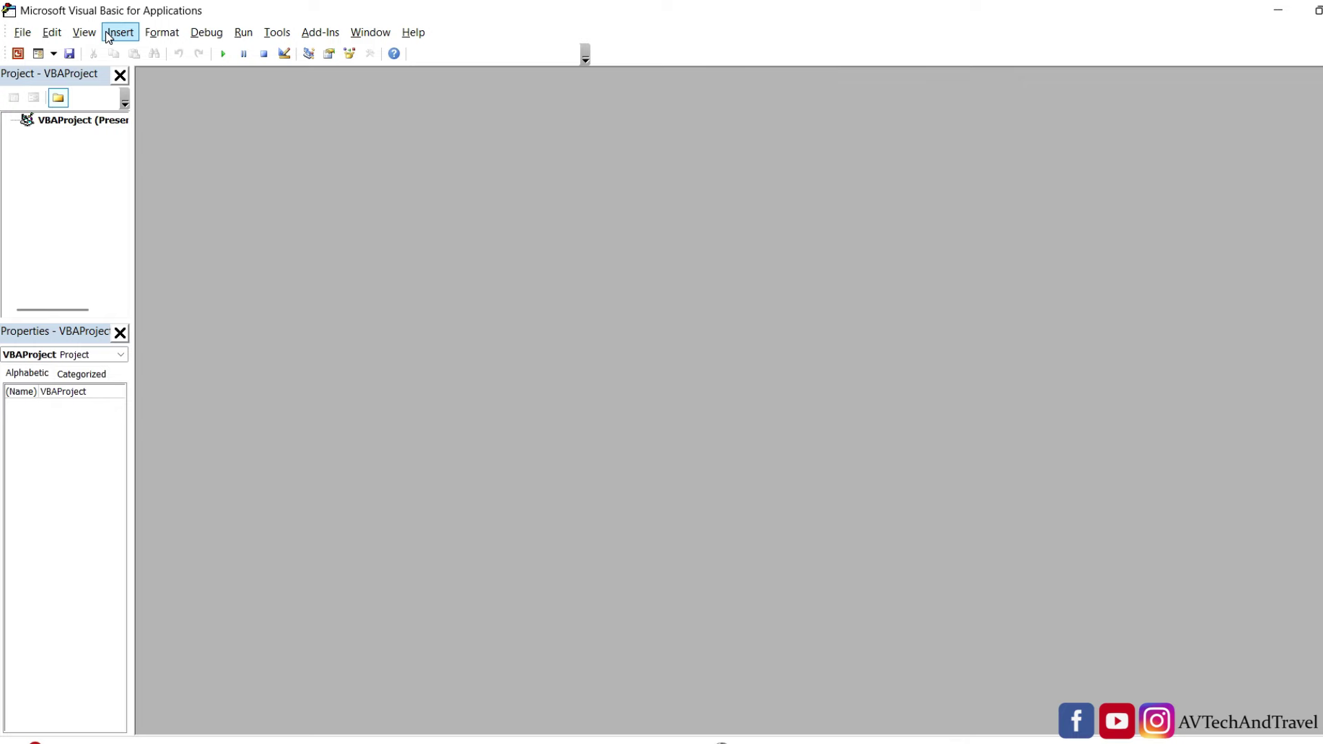
pyautogui.click(109, 38)
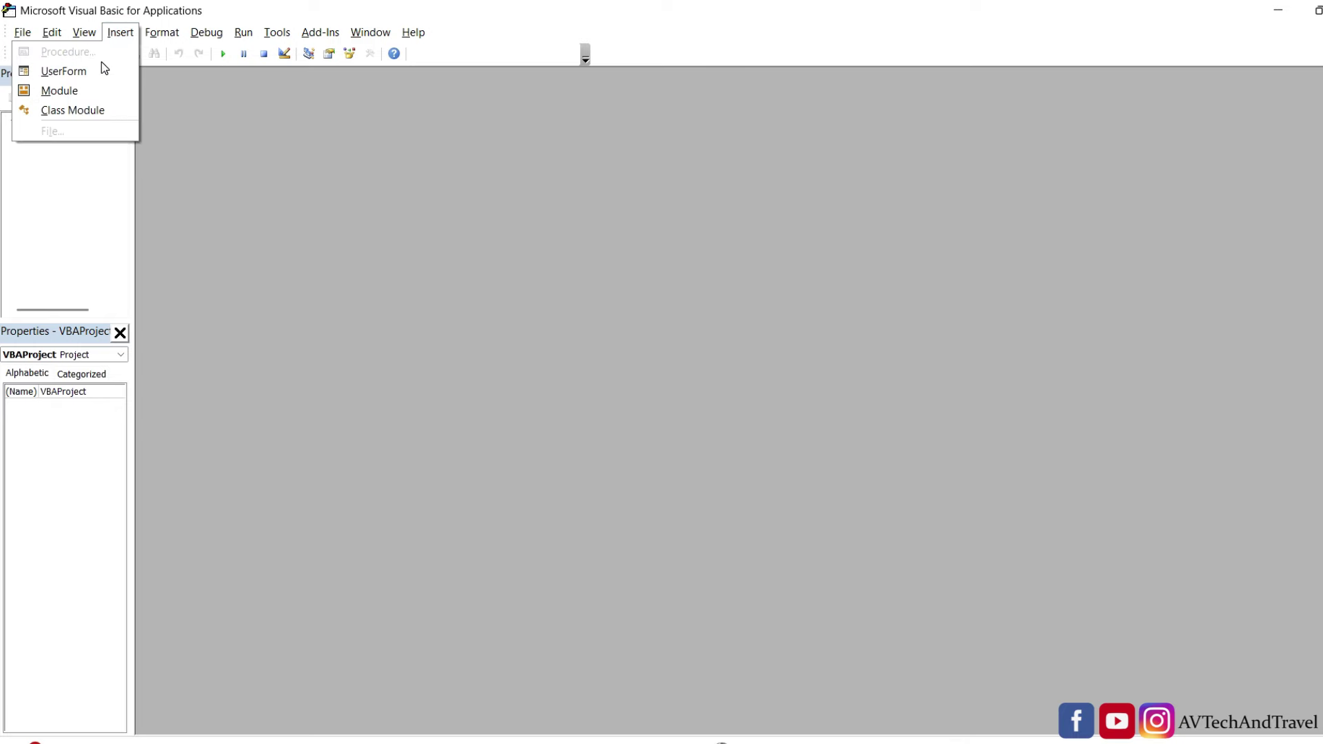
pyautogui.click(84, 94)
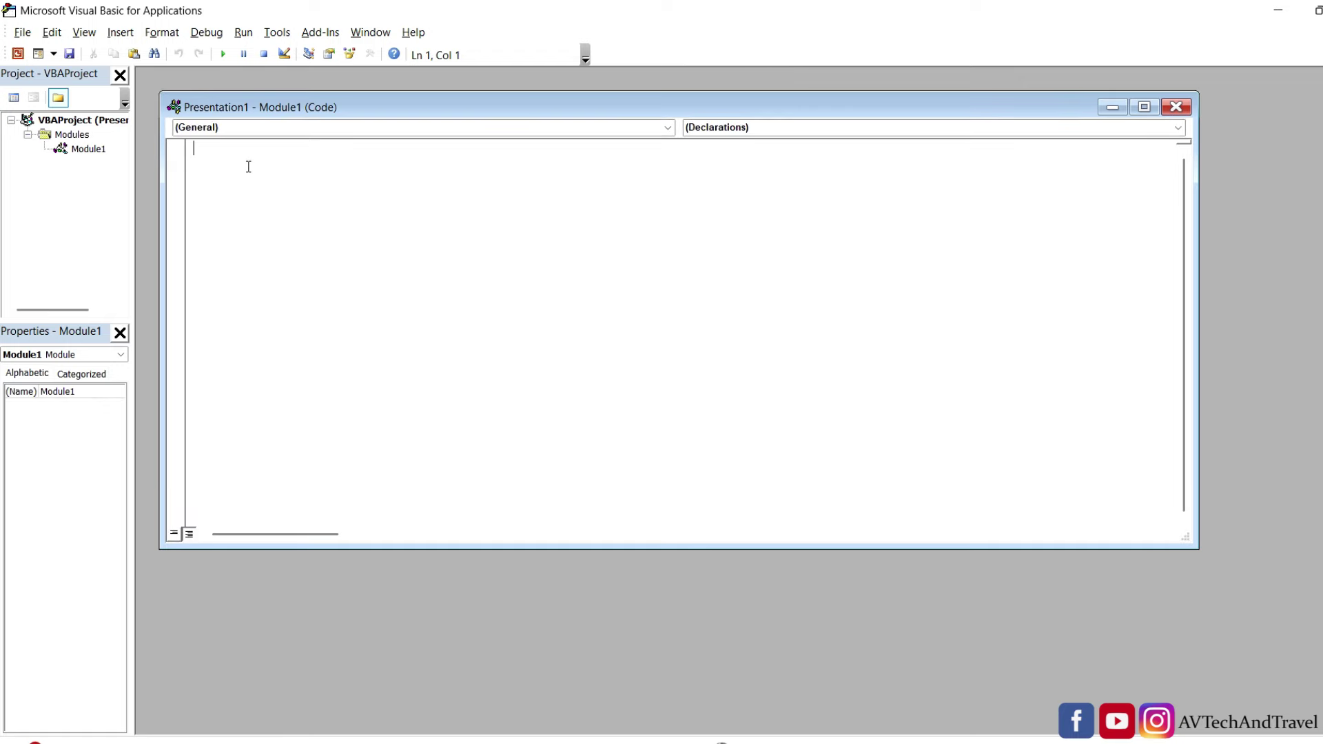
# - Copy ChatGPT's fossil-fuels macro code and return to the VBA editor
pyautogui.hotkey('alt', 'Tab')
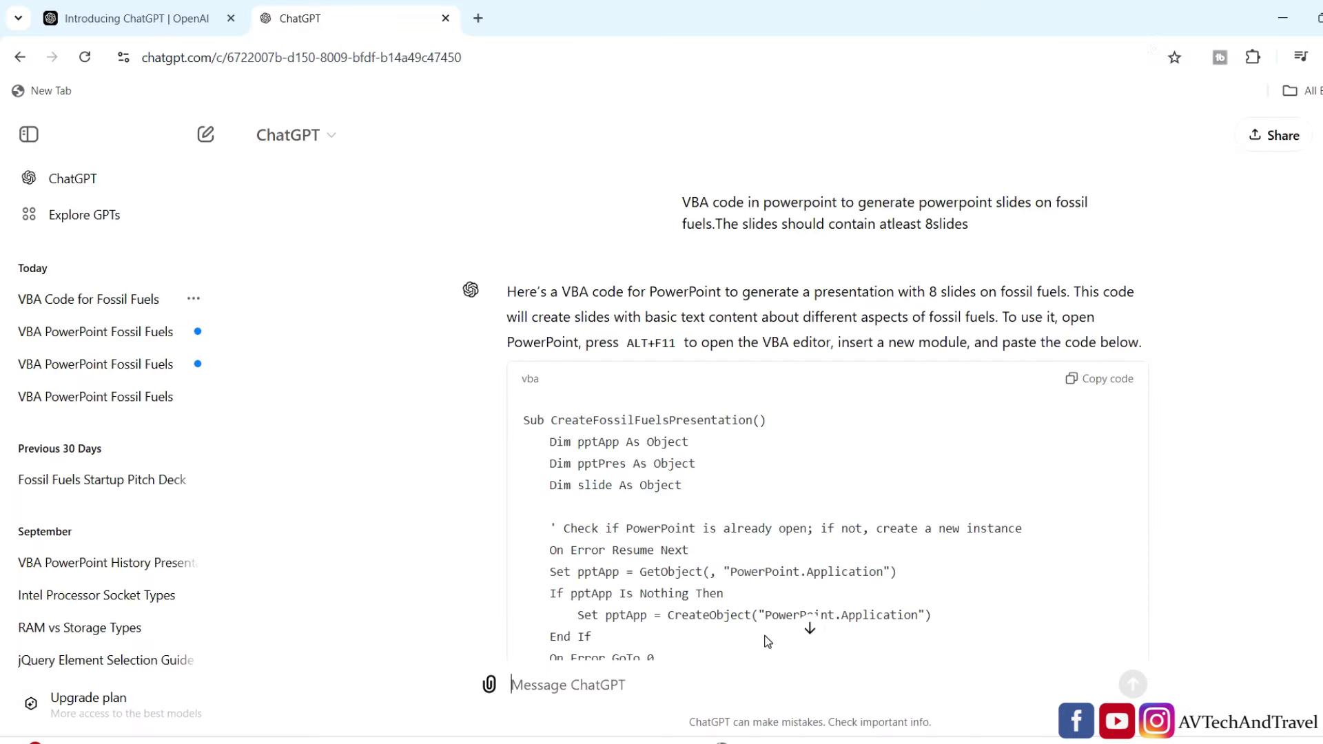
pyautogui.click(1095, 379)
pyautogui.click(1048, 655)
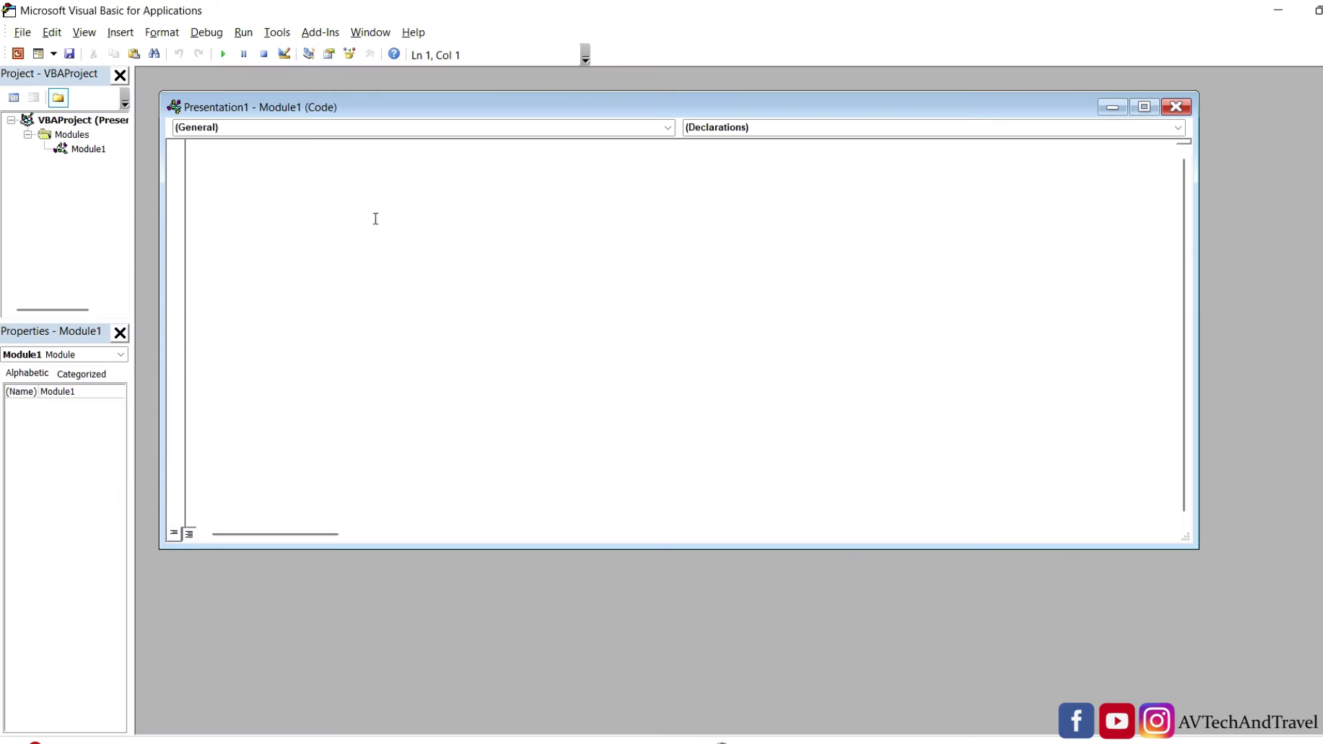
# - Paste the CreateFossilFuelsPresentation macro into Module1 and close the code window
pyautogui.hotkey('ctrl', 'v')
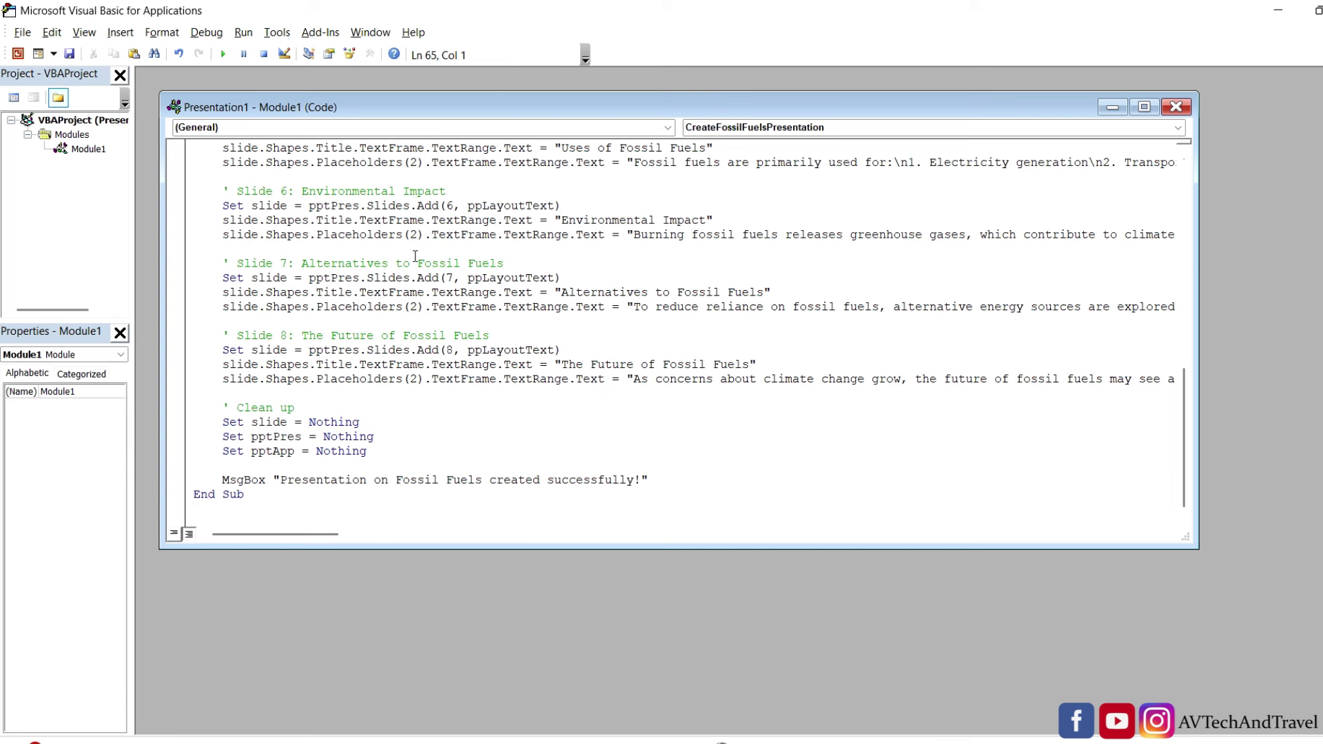
pyautogui.click(1175, 107)
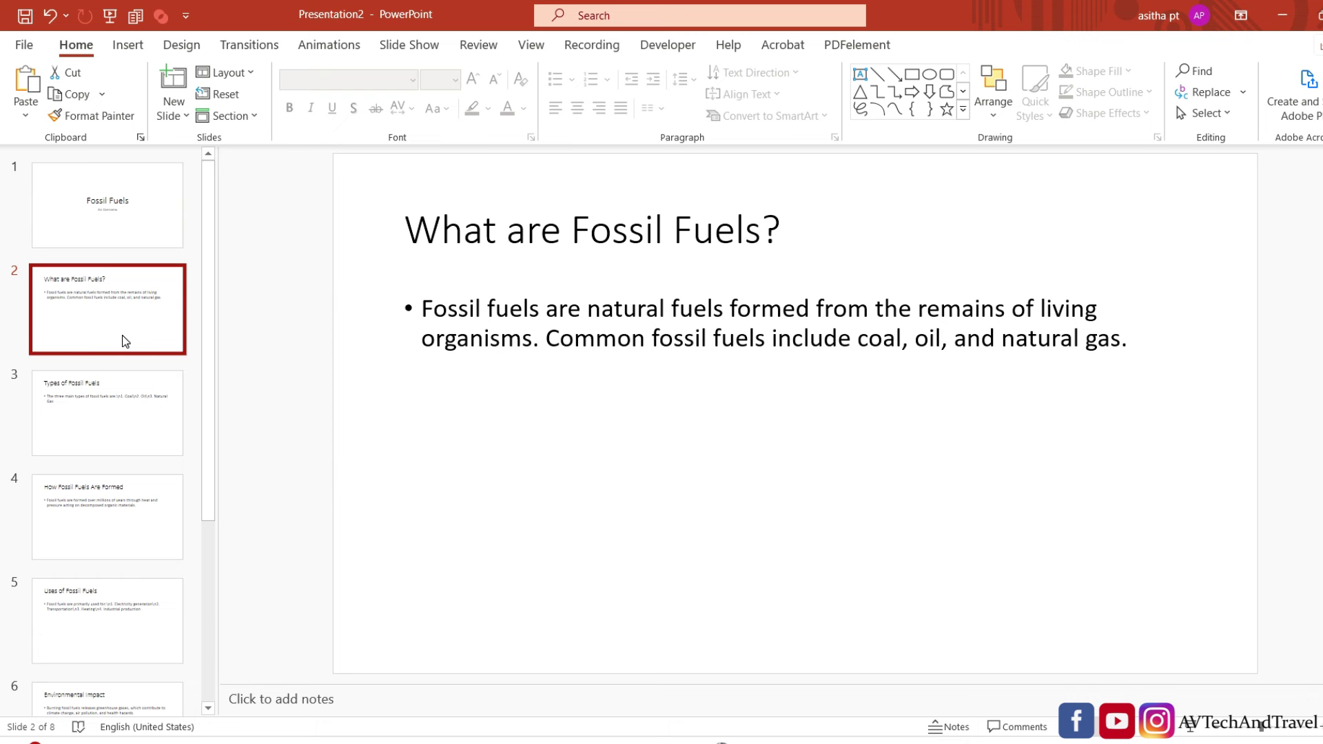
# - Review generated slides 3, 4 and the title slide, then show the Design themes
pyautogui.click(114, 405)
pyautogui.click(108, 493)
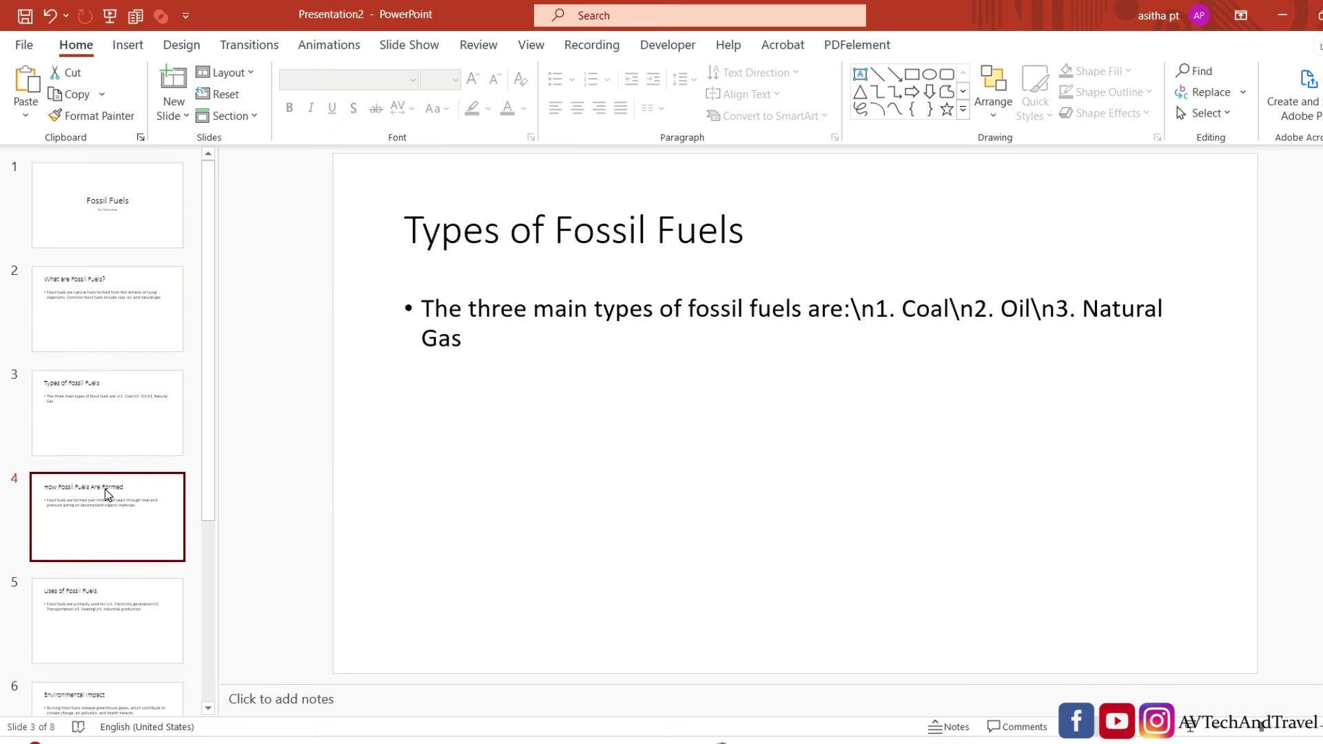
pyautogui.click(143, 231)
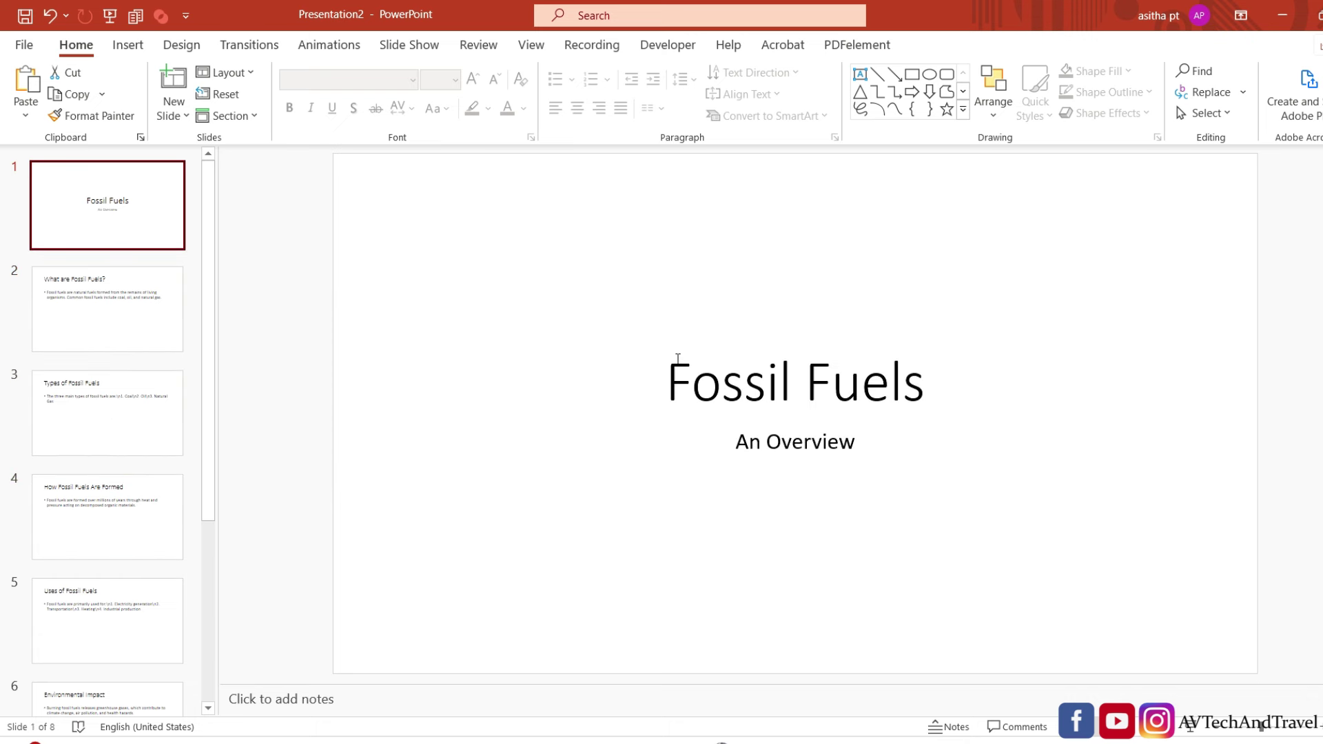
pyautogui.click(182, 45)
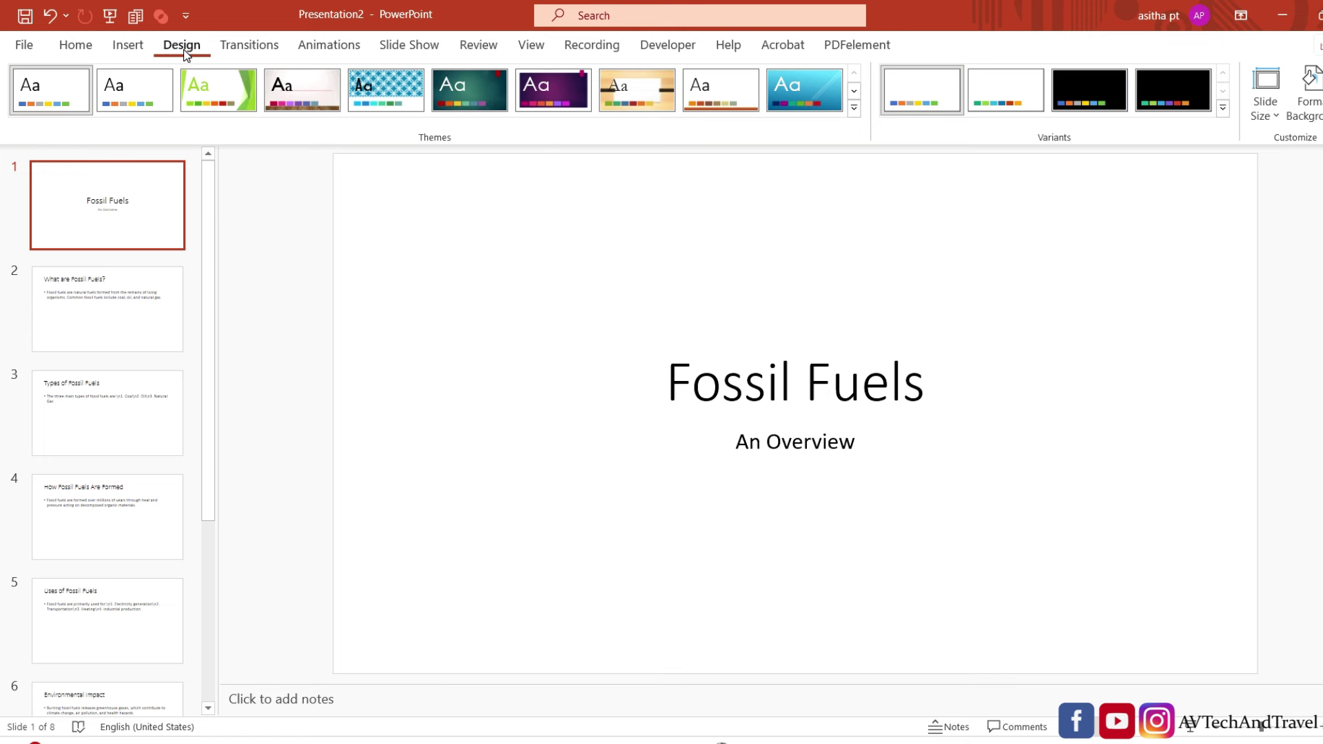
# - Apply the dark teal theme to all slides and check slides 2, 3 and 4
pyautogui.click(478, 97)
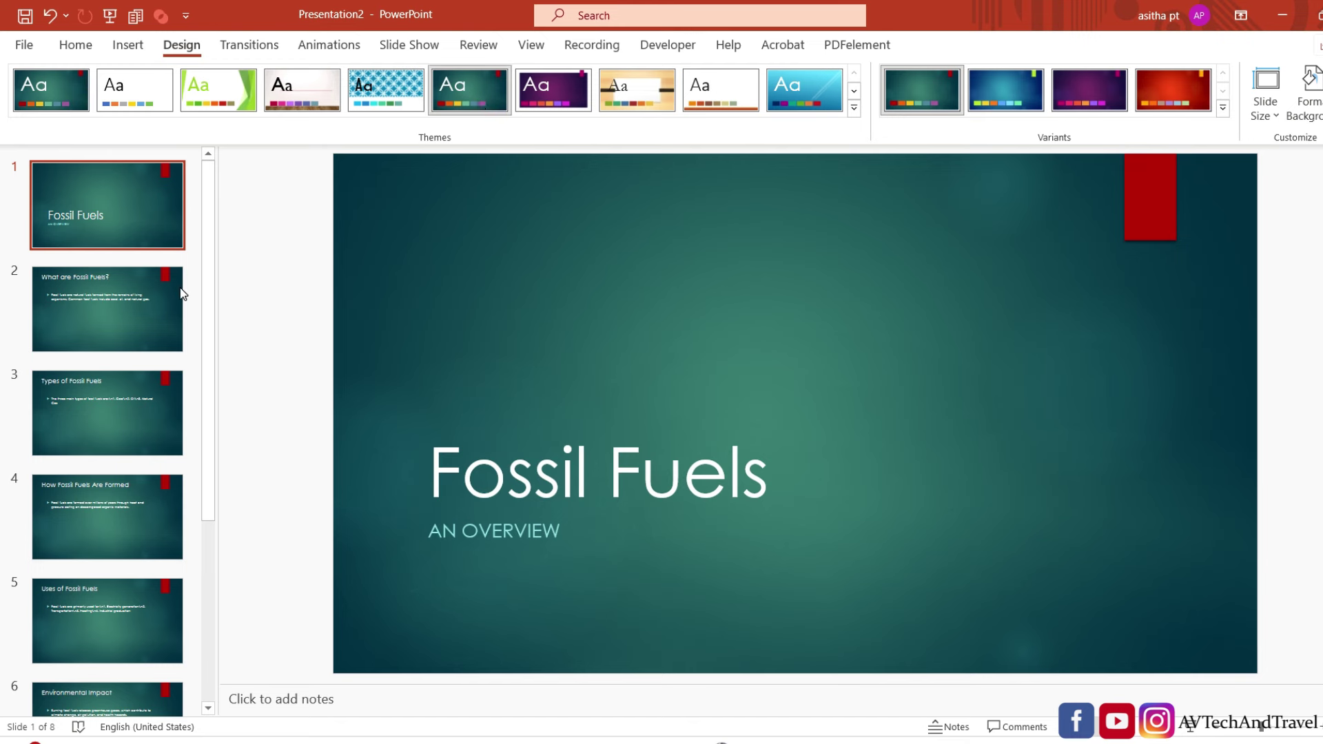
pyautogui.click(163, 311)
pyautogui.click(130, 396)
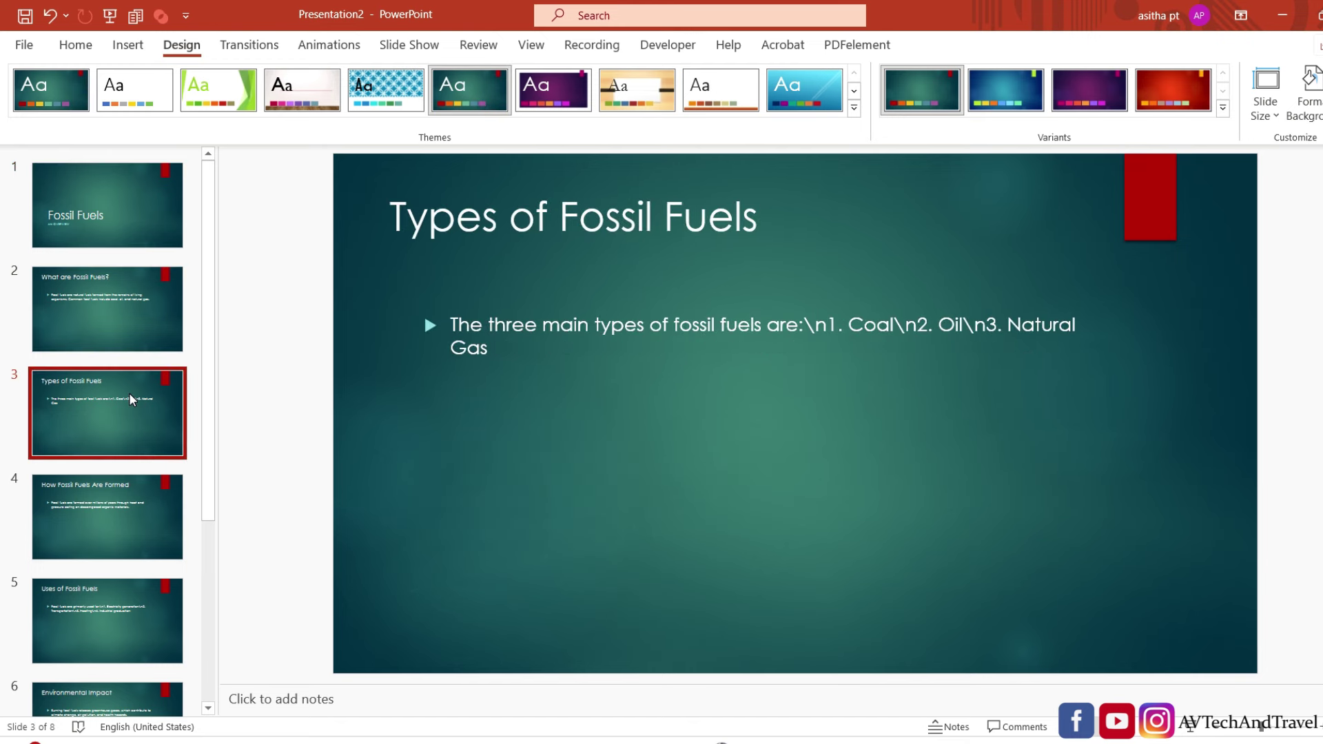
pyautogui.click(122, 508)
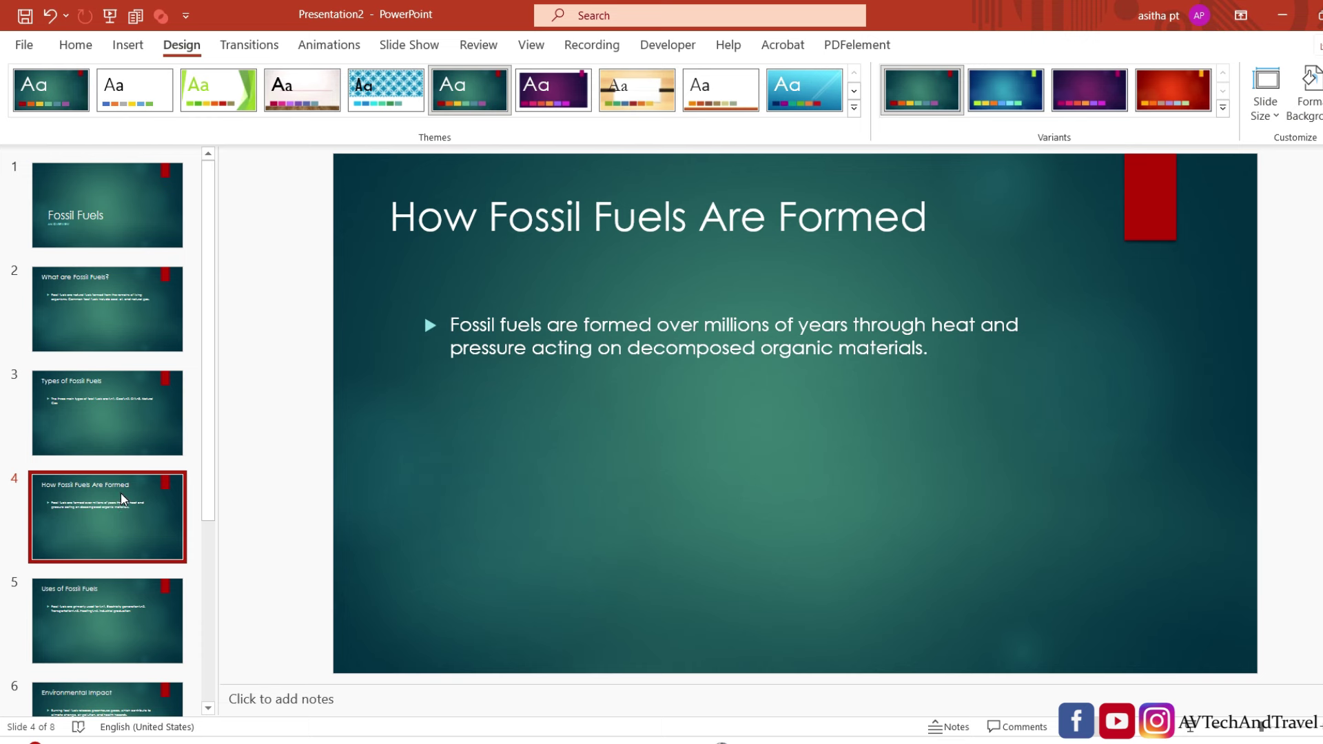